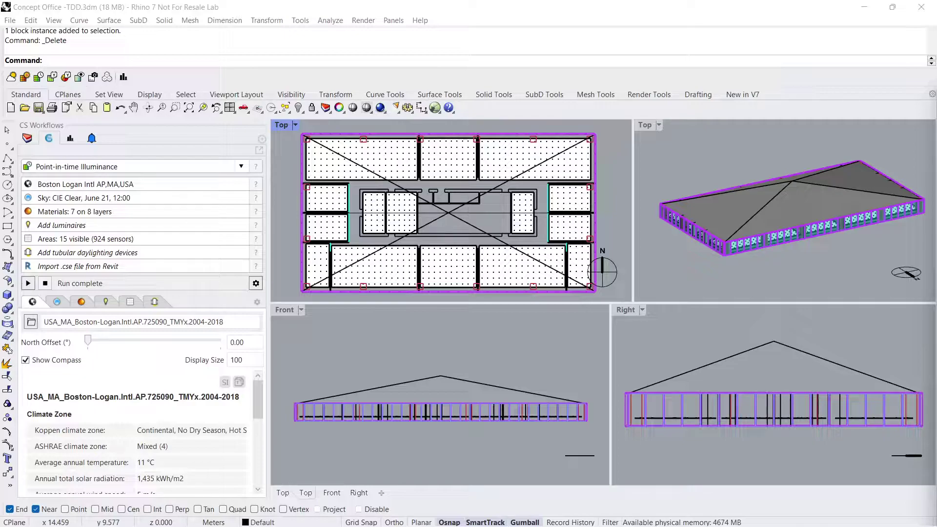
Open the tubular daylighting device settings and start adding a new device to the document
left_click(163, 170)
left_click(138, 194)
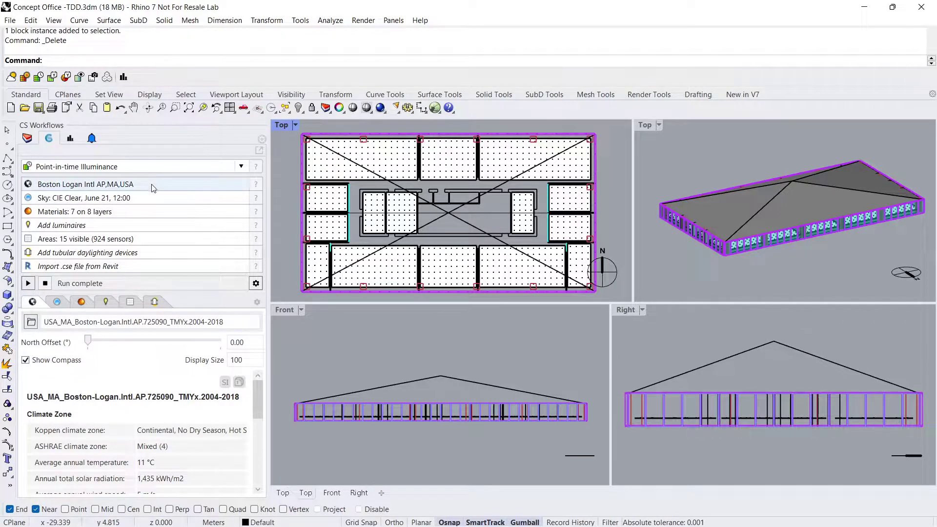
left_click(152, 250)
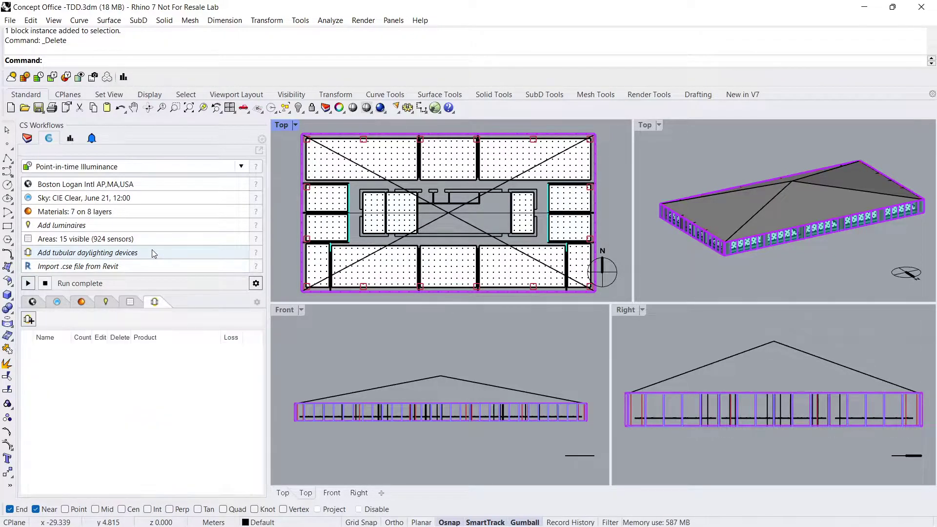
left_click(28, 320)
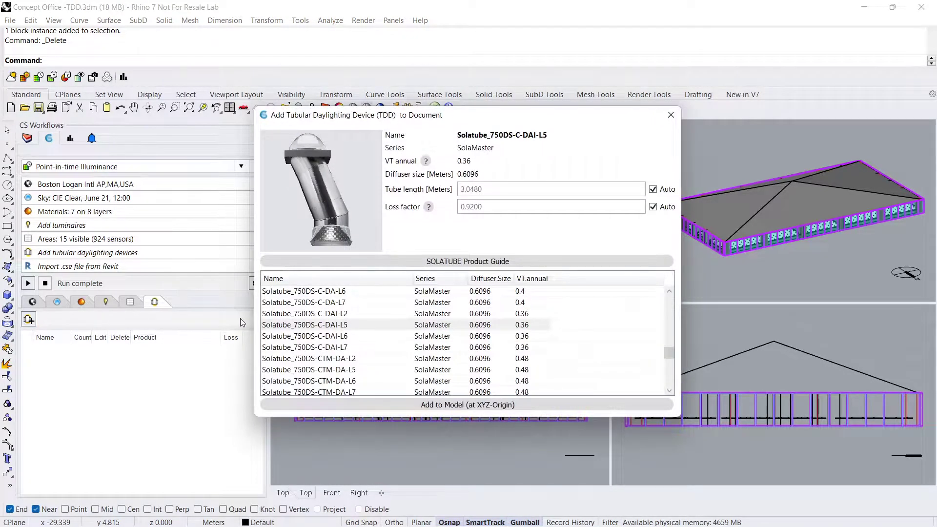
Browse the tubular device products and select Solatube_300DS-CTM-DA-L2 from the SolaMaster series
left_click(308, 358)
scroll(310, 358, "down", 3)
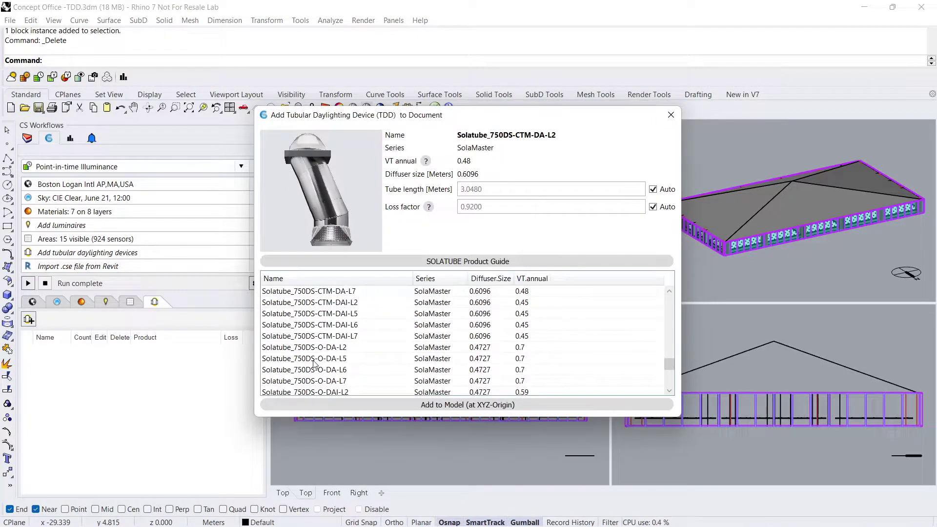
left_click(313, 360)
scroll(314, 363, "down", 2)
left_click(317, 370)
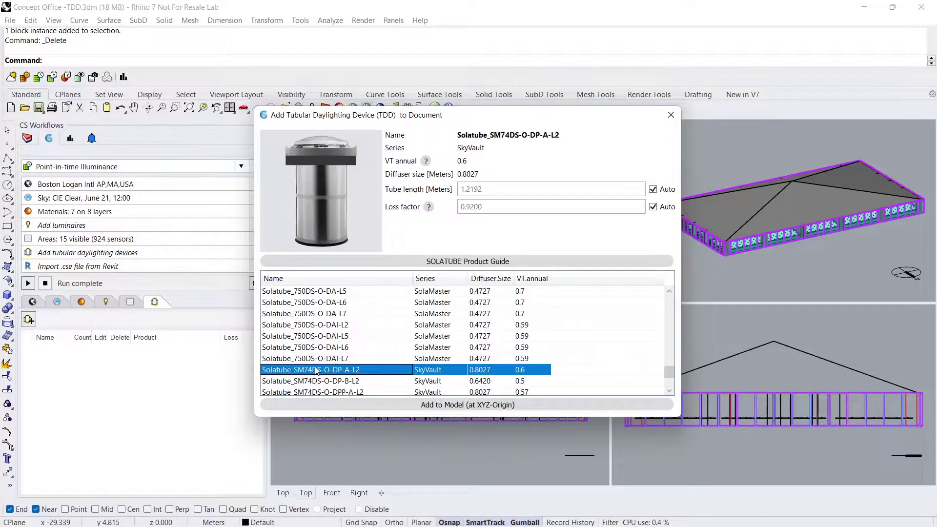
scroll(319, 361, "up", 6)
left_click(337, 315)
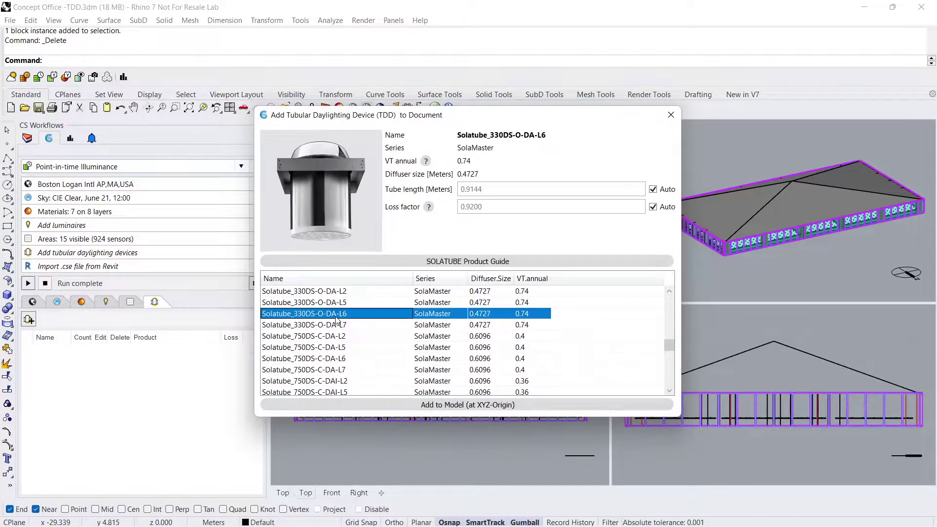
scroll(336, 318, "up", 4)
left_click(336, 314)
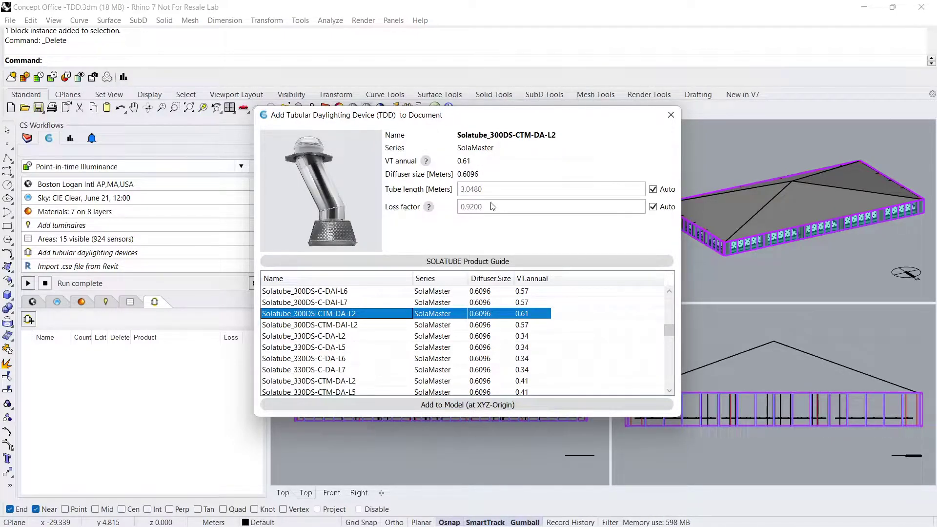
Try manual entry for the device's tube length and loss factor, and restore both to automatic
left_click(653, 190)
left_click(653, 207)
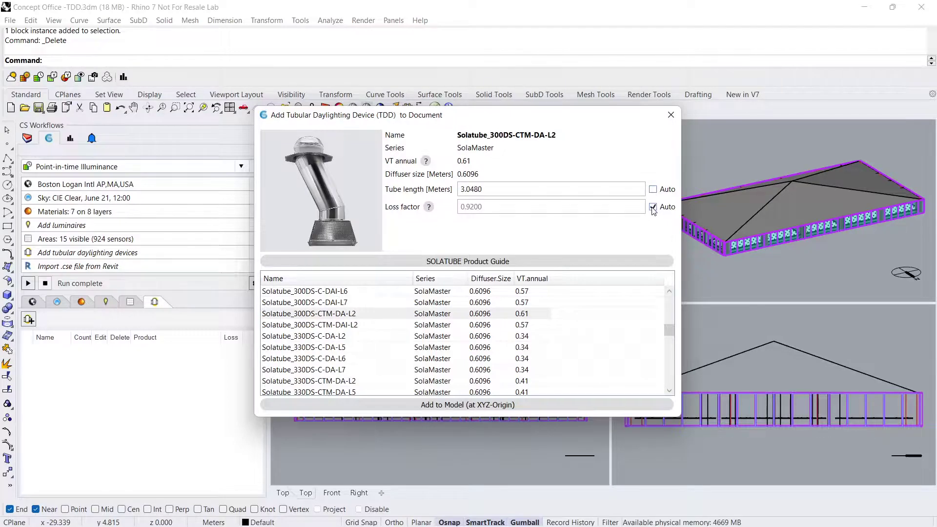
double_click(514, 189)
key("Tab")
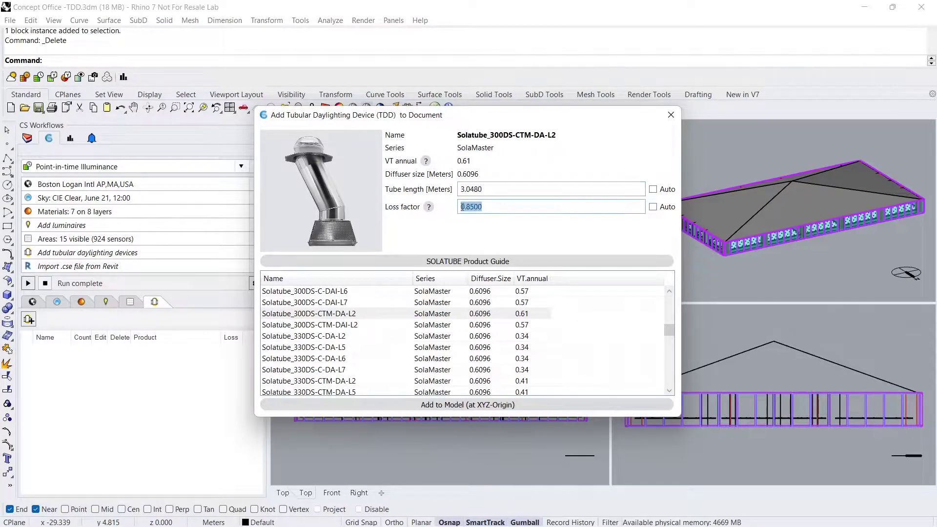
left_click(653, 189)
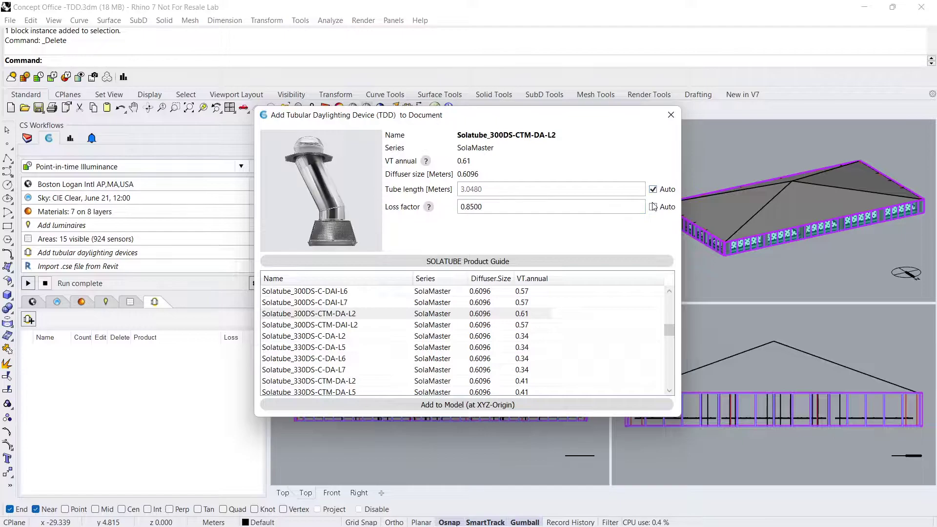
left_click(654, 209)
Open the Solatube product guide, look over the commercial product series, and return to the device dialog
left_click(469, 262)
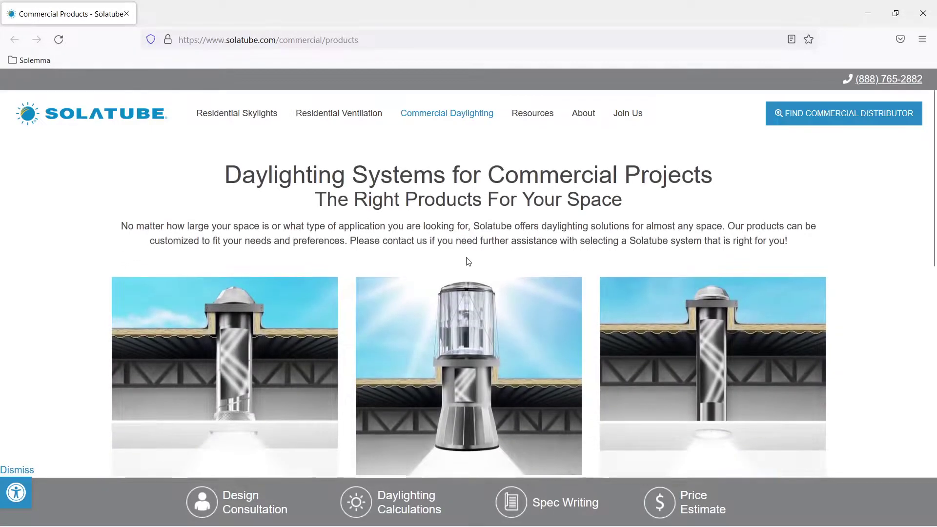
scroll(468, 262, "down", 3)
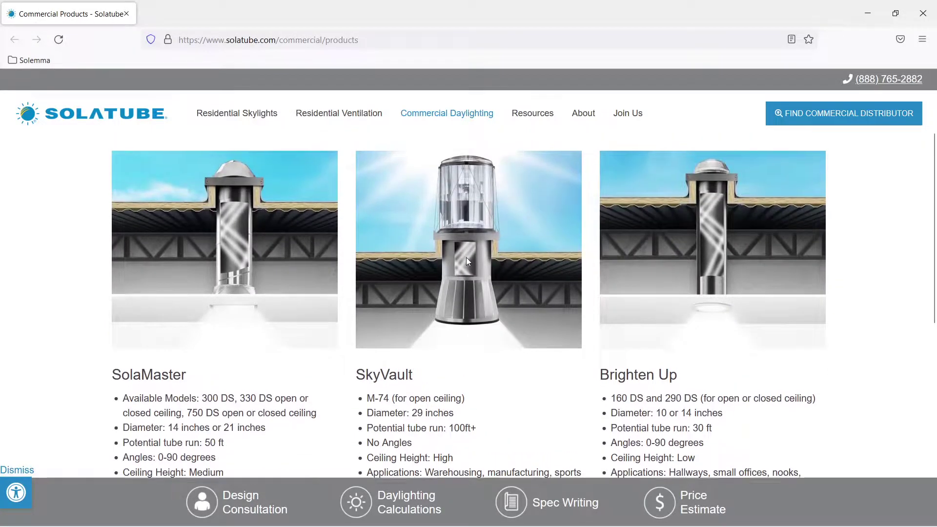
scroll(466, 257, "up", 3)
left_click(923, 16)
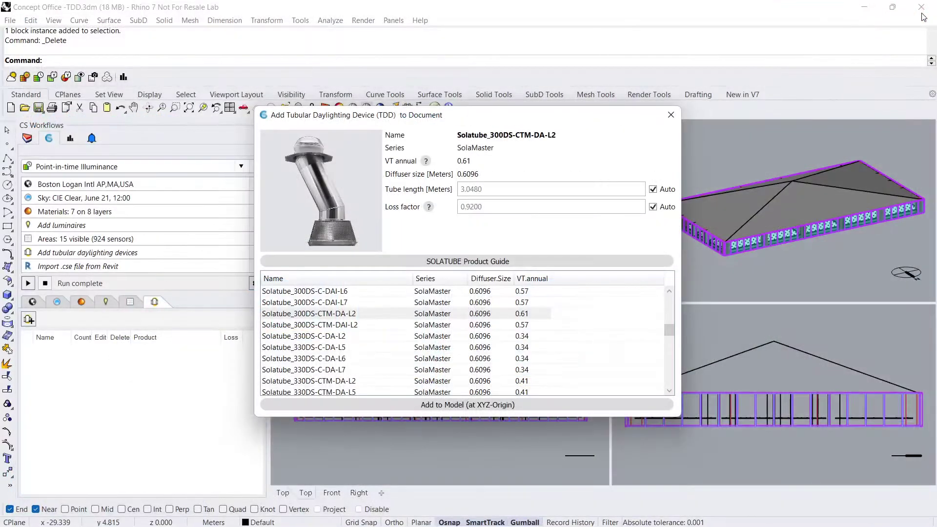
Add the selected Solatube device to the model and move it into the east core room in plan
left_click(469, 405)
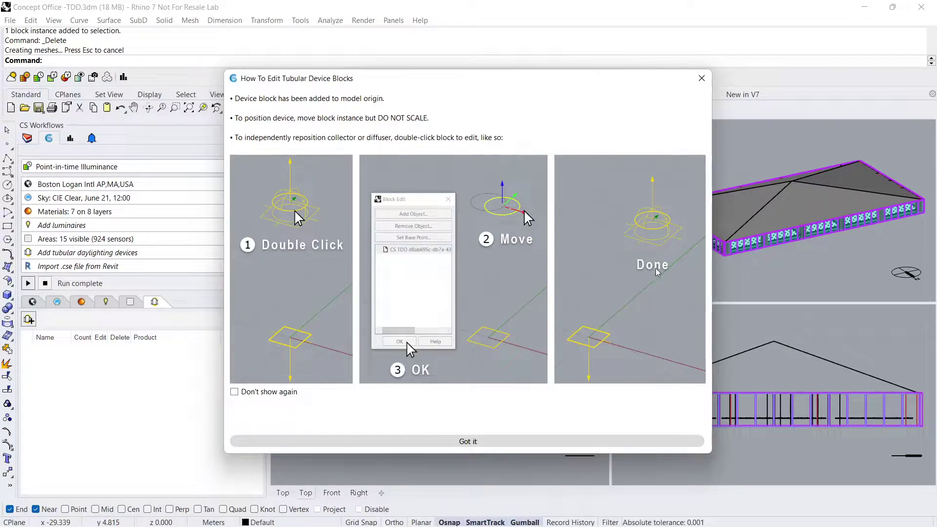
left_click(468, 441)
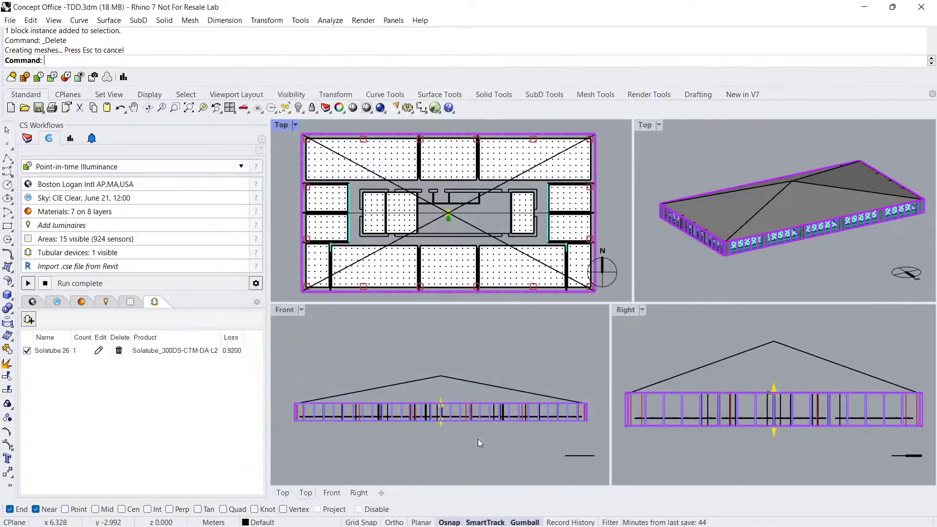
left_click(448, 215)
left_click_drag(448, 216, 524, 180)
Raise the device in the front view until its diffuser sits just below the ceiling
left_click_drag(514, 401, 509, 324)
scroll(515, 403, "up", 5)
scroll(514, 405, "up", 2)
scroll(503, 411, "up", 8)
scroll(506, 395, "down", 6)
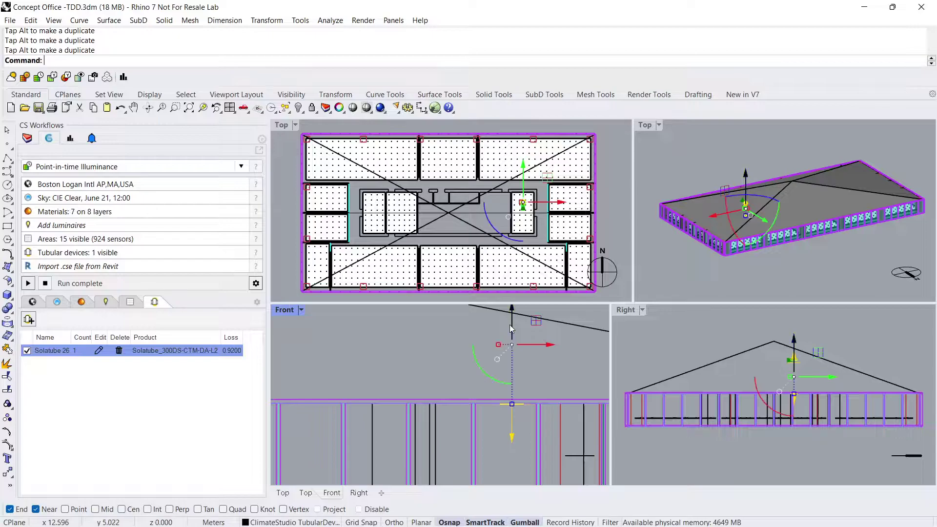
scroll(503, 376, "up", 10)
right_click_drag(503, 409, 445, 349)
scroll(505, 387, "up", 4)
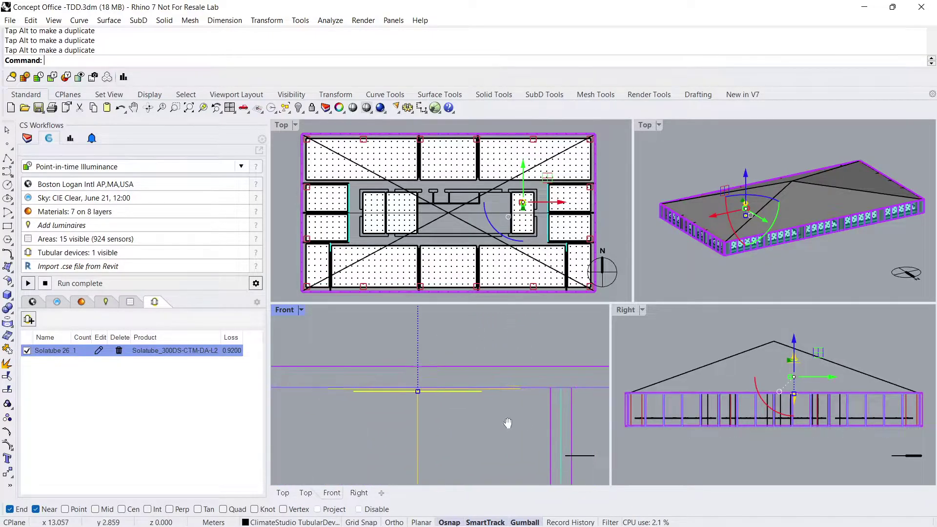
scroll(498, 386, "down", 12)
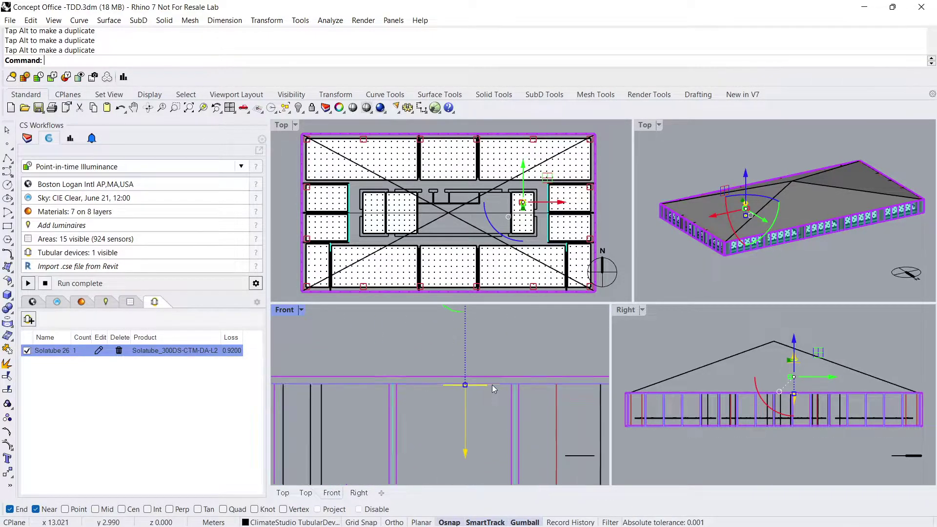
left_click(493, 359)
right_click_drag(449, 346, 443, 388)
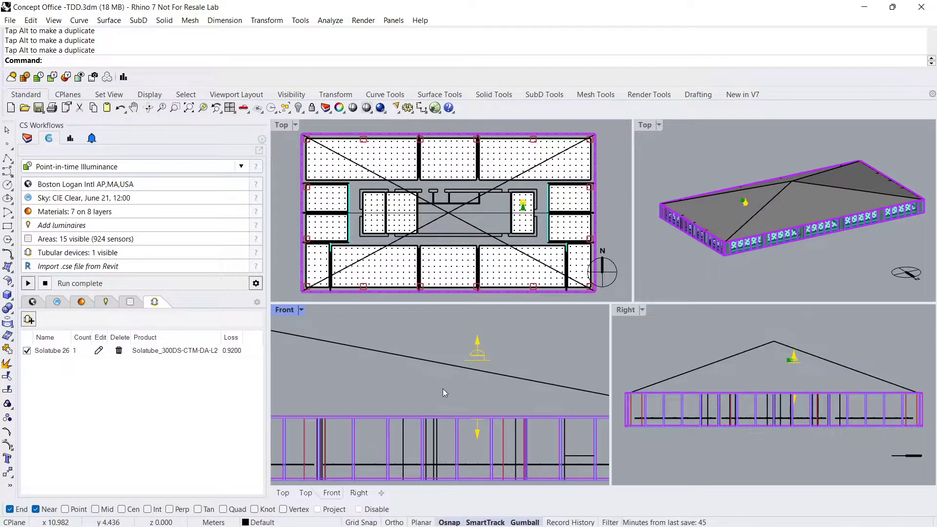
Open the device block for editing and lower its collector onto the sloped roof line
double_click(522, 206)
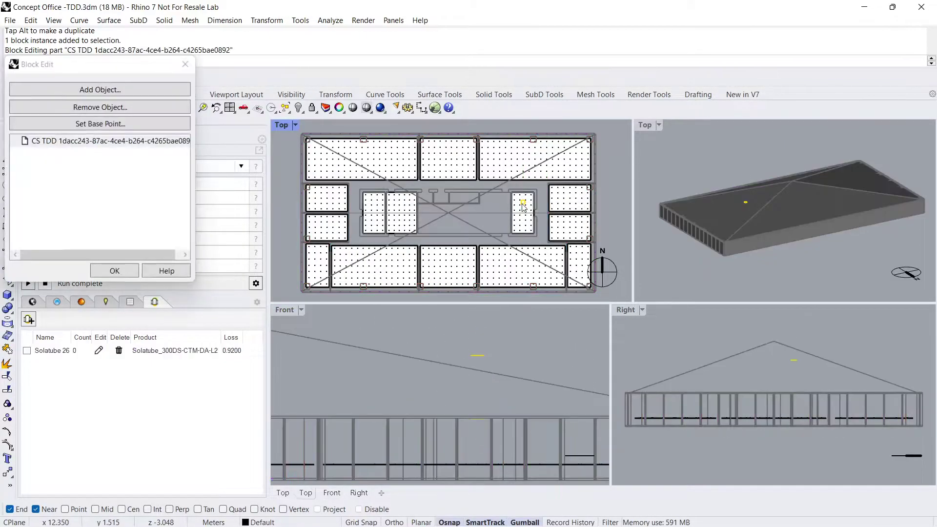
left_click(476, 357)
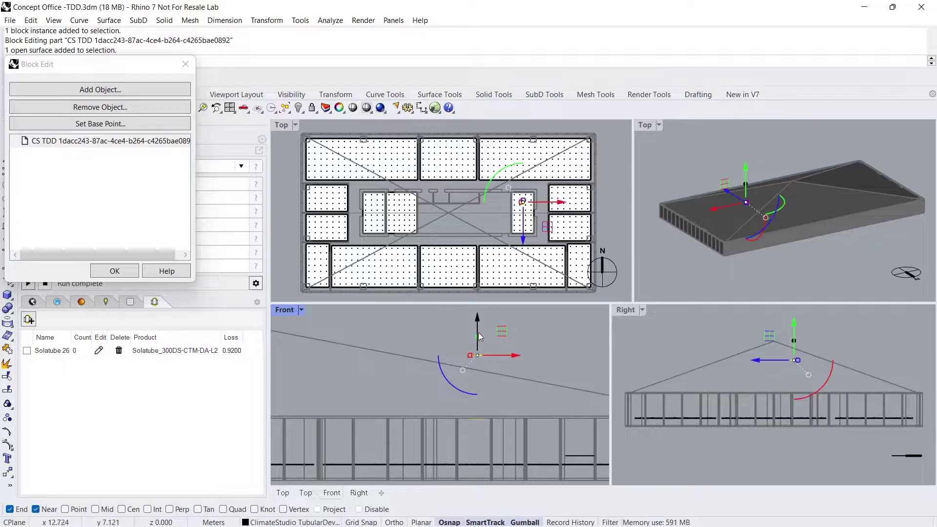
mouse_move(478, 332)
left_mouse_down()
mouse_move(477, 347)
mouse_move(479, 323)
left_mouse_up()
key("ctrl+z")
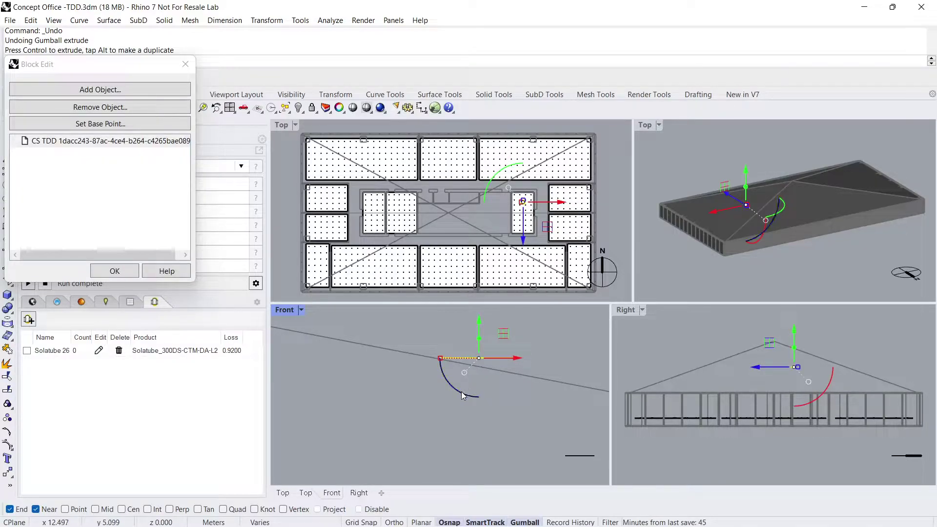
Tilt the collector to match the roof slope, seat it just above the roof surface, and finish the block edit
left_click_drag(461, 393, 454, 394)
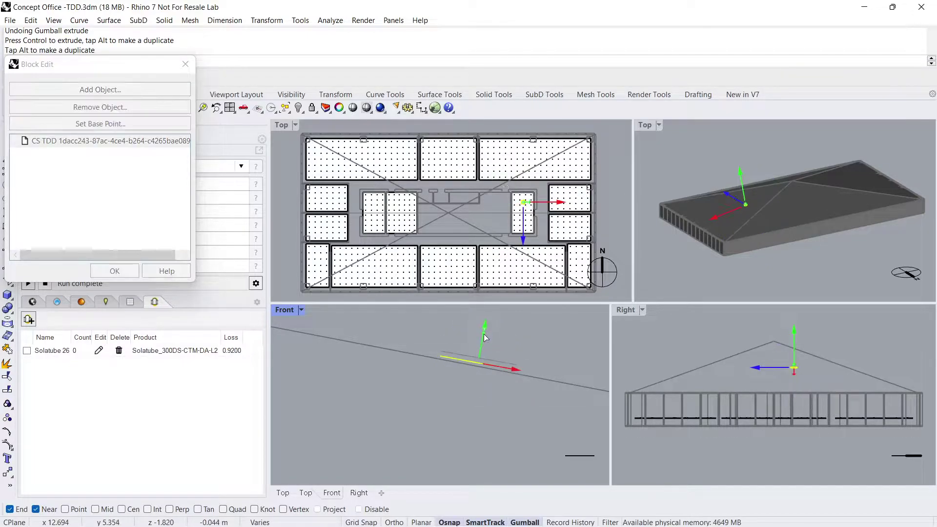
key("ctrl+z")
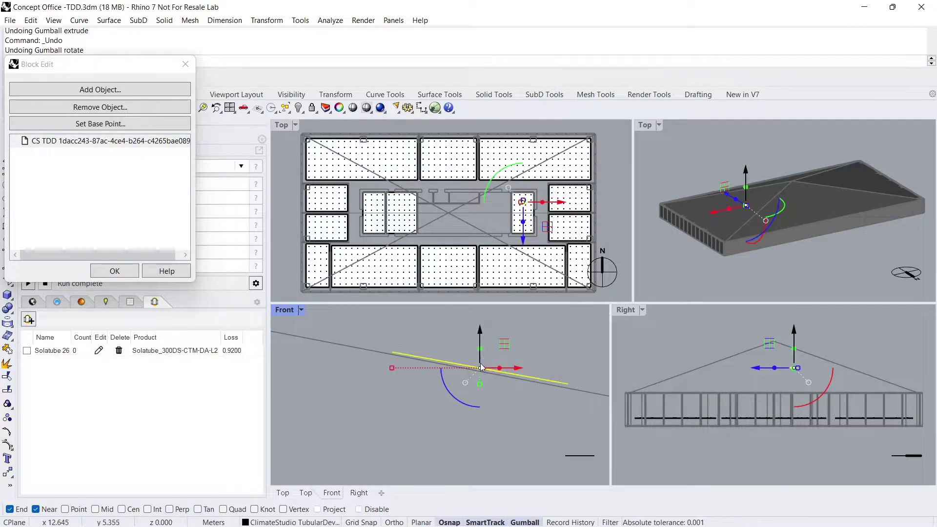
left_click_drag(445, 392, 444, 388)
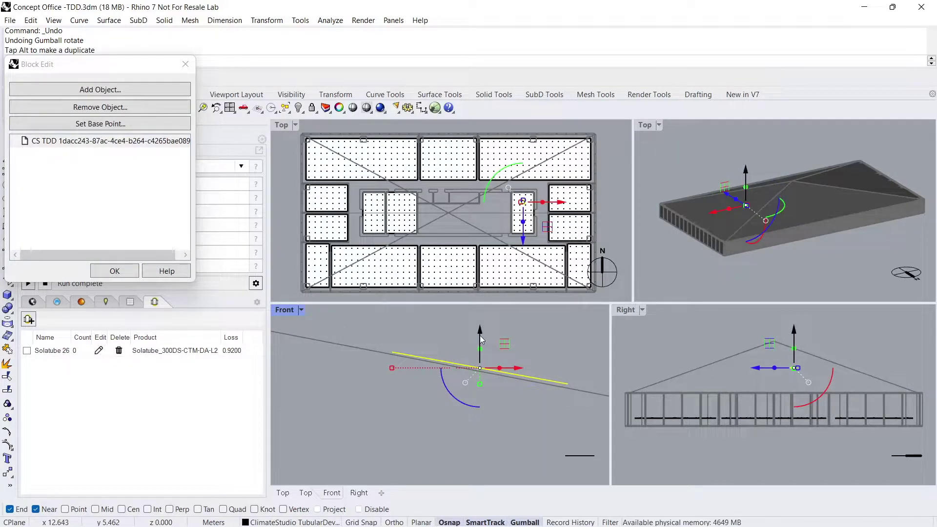
left_click_drag(478, 343, 479, 329)
left_click(448, 326)
scroll(446, 333, "down", 8)
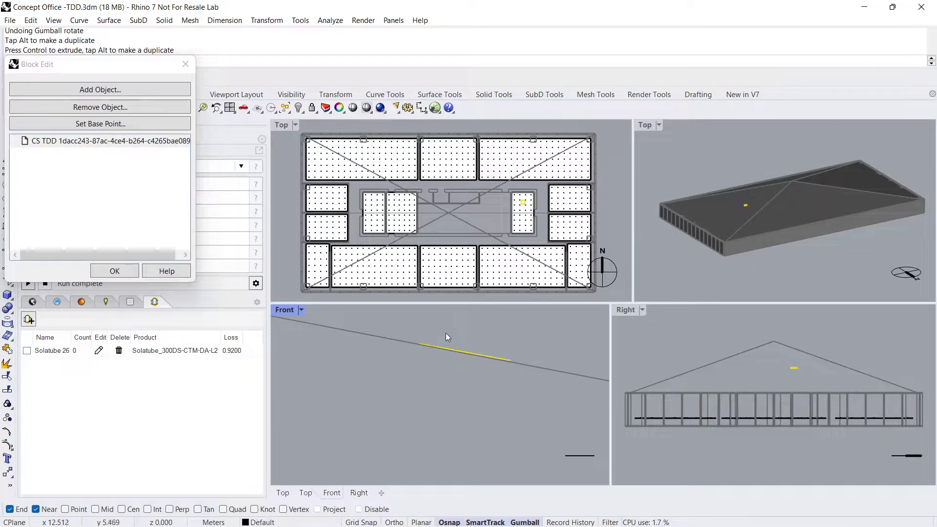
scroll(464, 371, "down", 5)
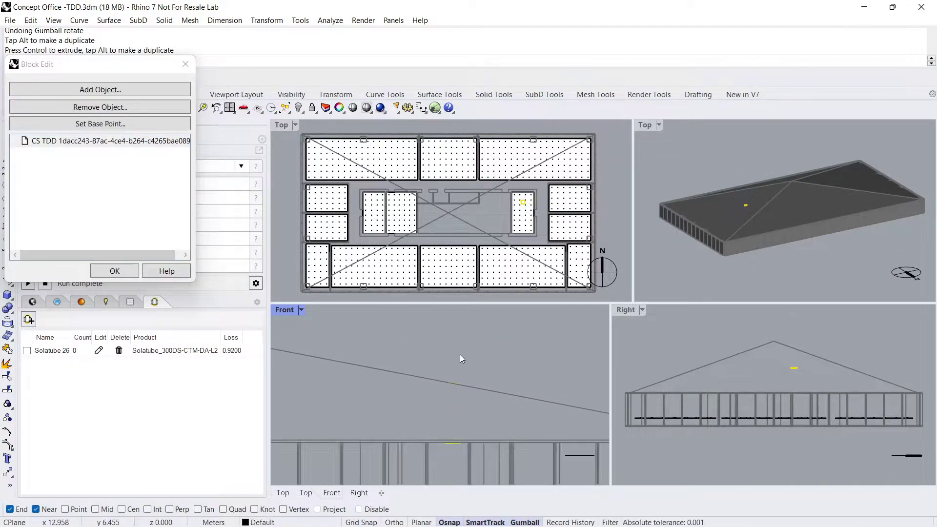
left_click(105, 274)
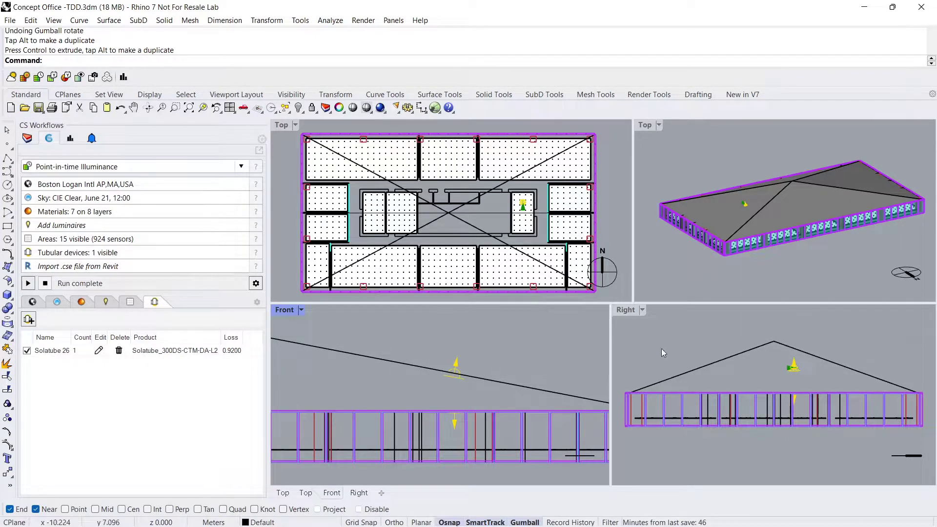
scroll(742, 215, "up", 10)
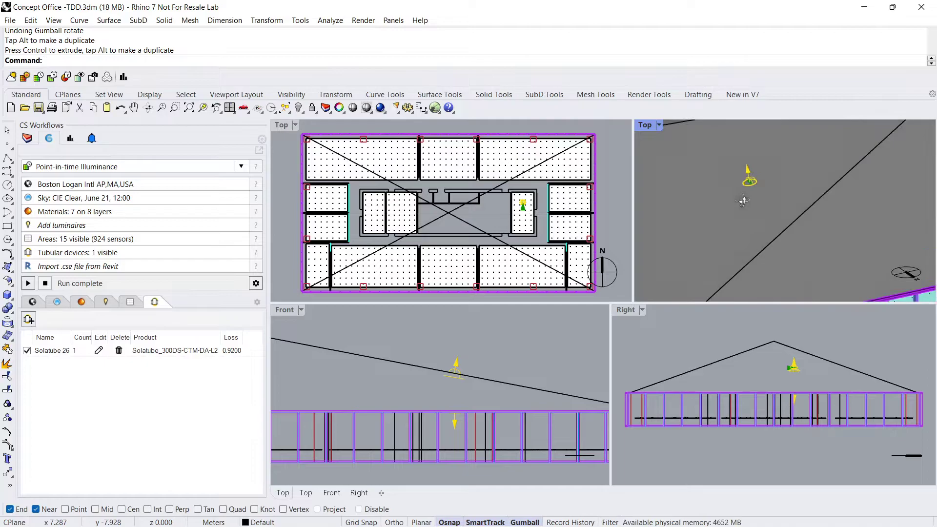
scroll(748, 174, "up", 10)
scroll(759, 240, "down", 14)
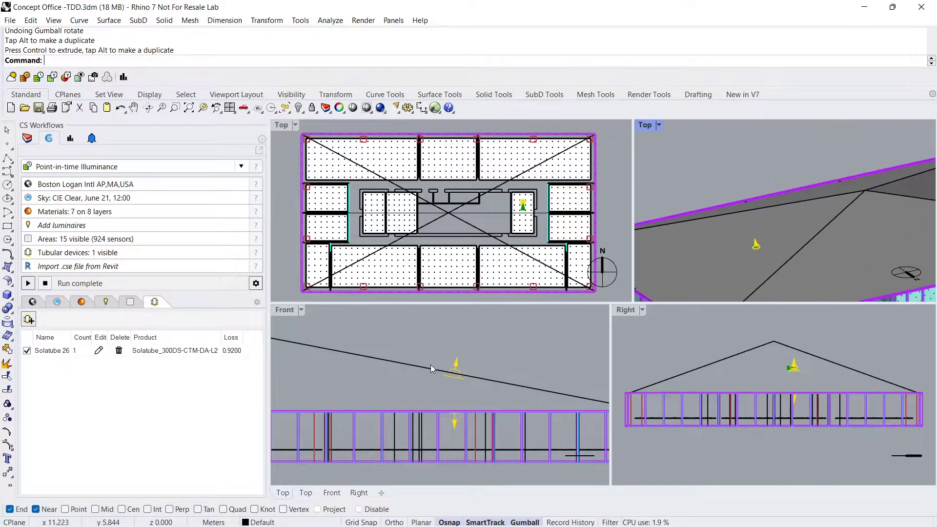
Add a second Solatube_300DS-CTM-DA-L2 device and move it into the east core room, south of the first one
scroll(431, 368, "down", 2)
left_click(29, 319)
left_click(466, 405)
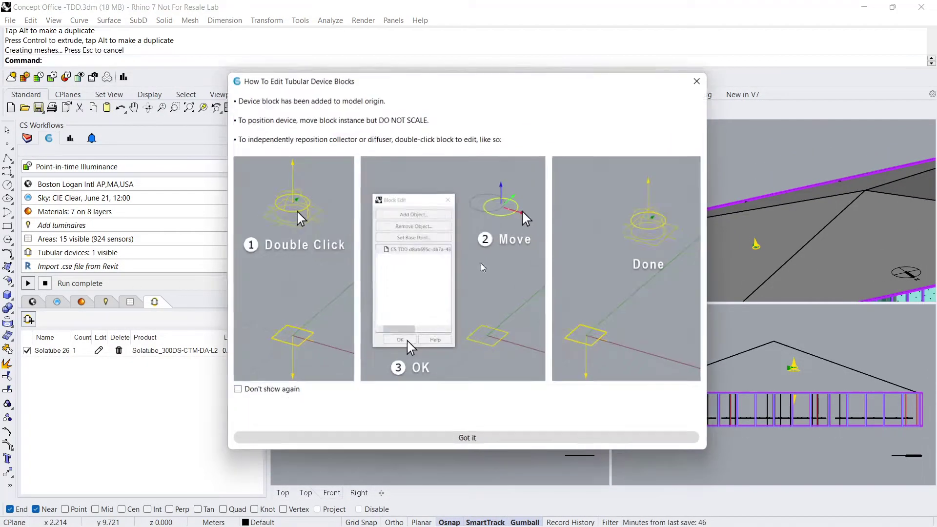
left_click(468, 437)
left_click(449, 215)
left_click_drag(470, 213, 547, 217)
left_click_drag(522, 179, 523, 190)
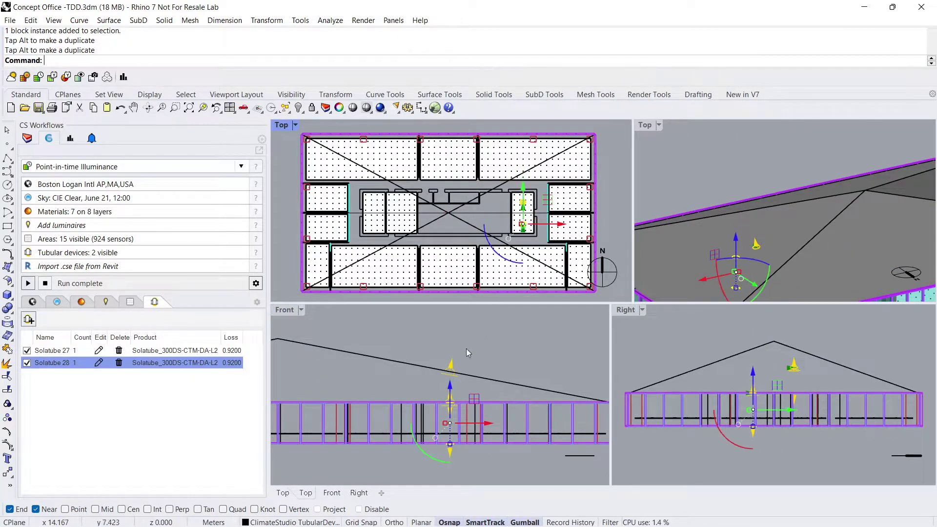
Raise the second device in the front view until its diffuser sits just below the ceiling
left_click_drag(451, 390, 450, 350)
scroll(419, 368, "up", 5)
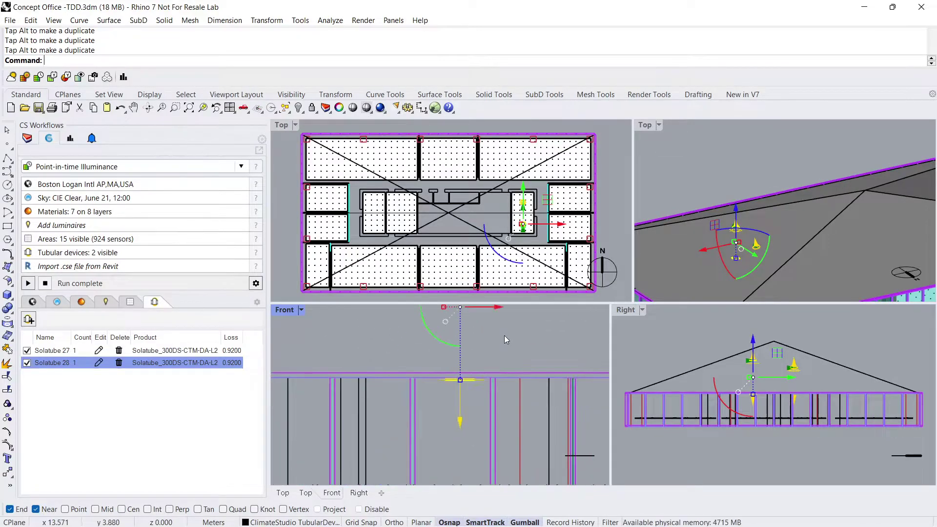
right_click_drag(505, 335, 493, 405)
left_click_drag(447, 347, 447, 344)
scroll(506, 398, "up", 6)
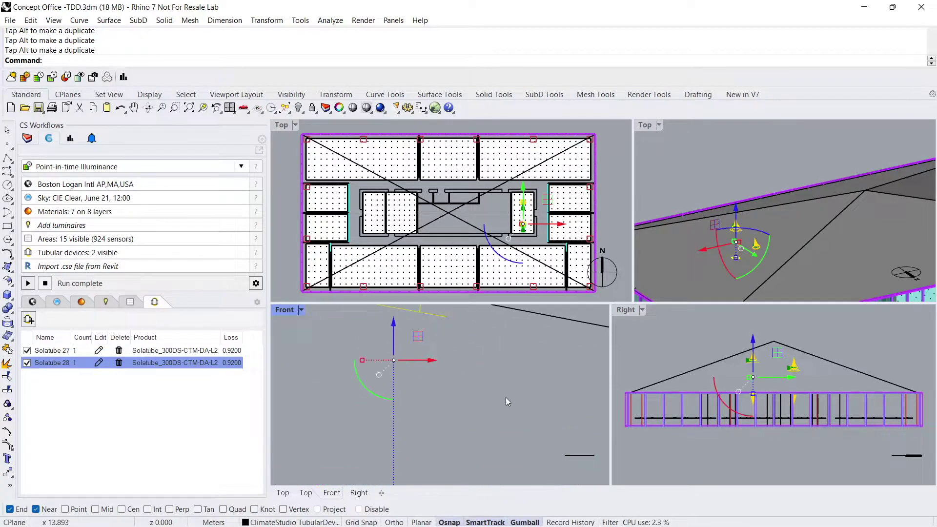
right_click_drag(505, 397, 468, 308)
right_click_drag(332, 440, 377, 419)
scroll(391, 410, "up", 4)
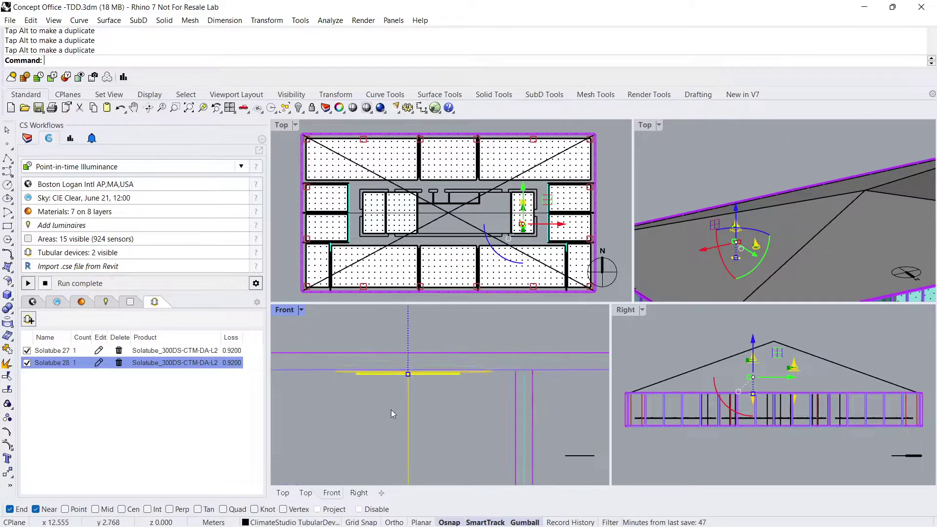
Edit the second device's block, tilting its collector to match the roof slope and seating it on the roof line, and finish the block edit
scroll(391, 408, "down", 16)
left_click(471, 374)
double_click(390, 318)
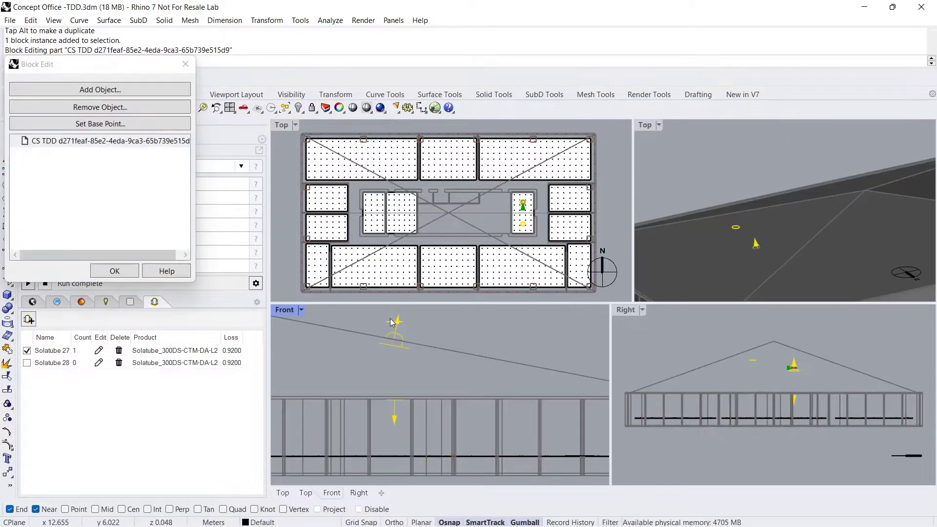
left_click(391, 322)
scroll(392, 322, "up", 2)
right_click_drag(410, 322, 414, 376)
left_click_drag(397, 349, 369, 390)
scroll(404, 397, "up", 18)
left_click_drag(412, 333, 408, 351)
left_click(502, 350)
left_click(119, 271)
scroll(529, 394, "down", 14)
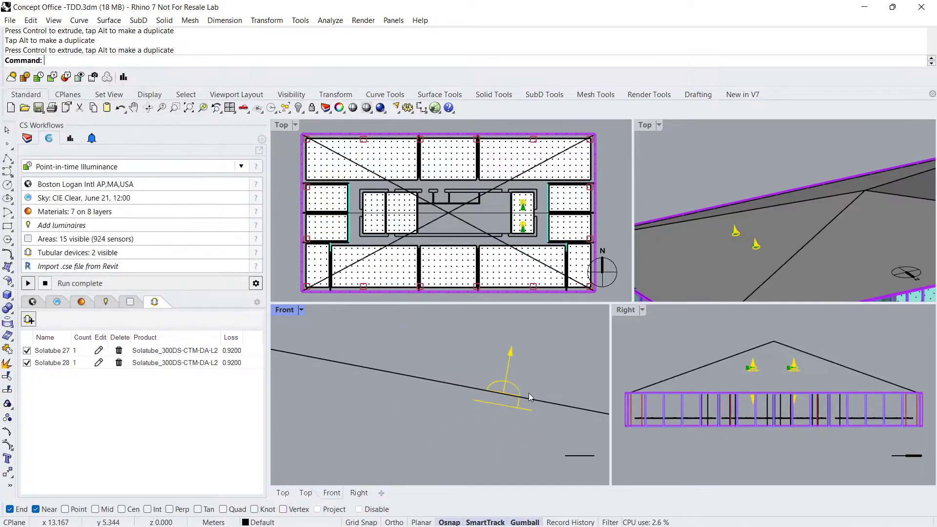
Add a third Solatube_300DS-CTM-DA-L2 device and move it into the north half of the wider west core room
scroll(529, 394, "down", 10)
left_click(30, 319)
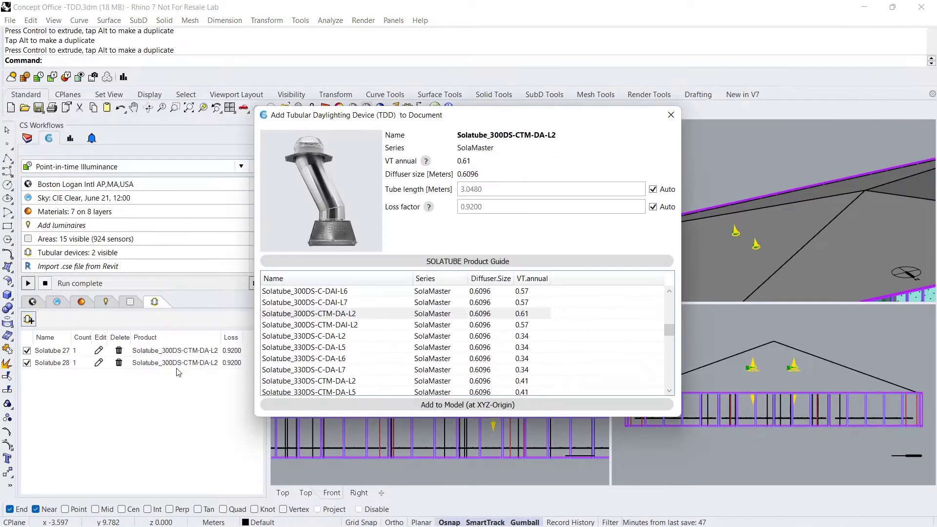
left_click(468, 405)
left_click(468, 435)
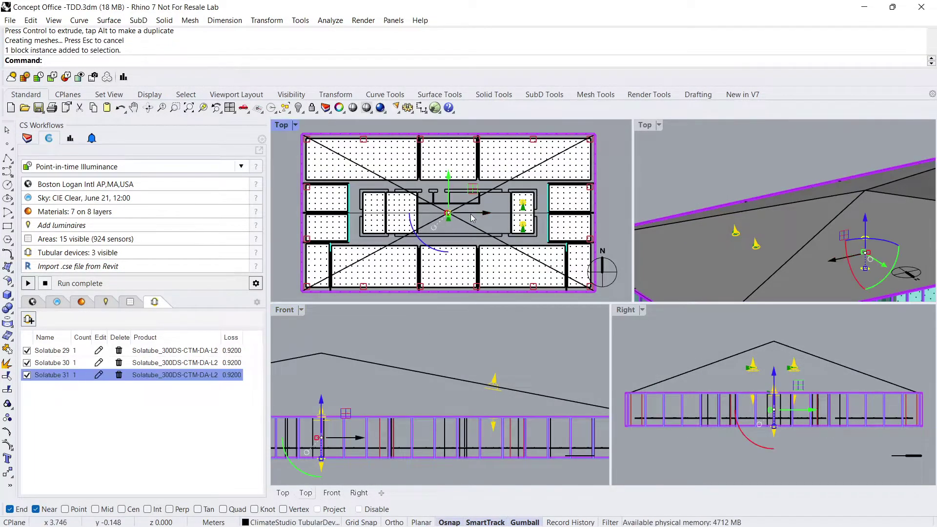
left_click_drag(471, 214, 401, 177)
Raise the third device in the front view until its diffuser sits just below the ceiling
scroll(340, 357, "down", 6)
right_click_drag(293, 332, 426, 332)
scroll(407, 398, "up", 8)
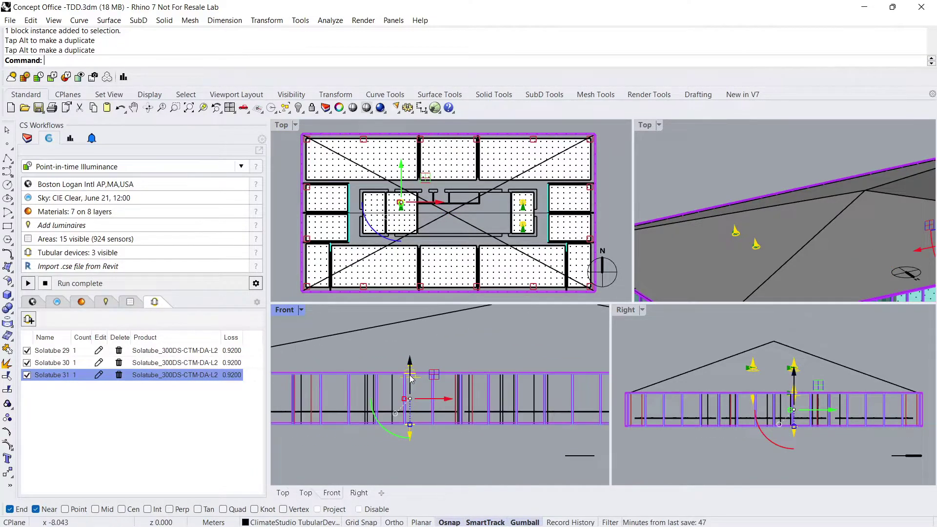
left_click_drag(411, 378, 410, 328)
scroll(405, 370, "up", 3)
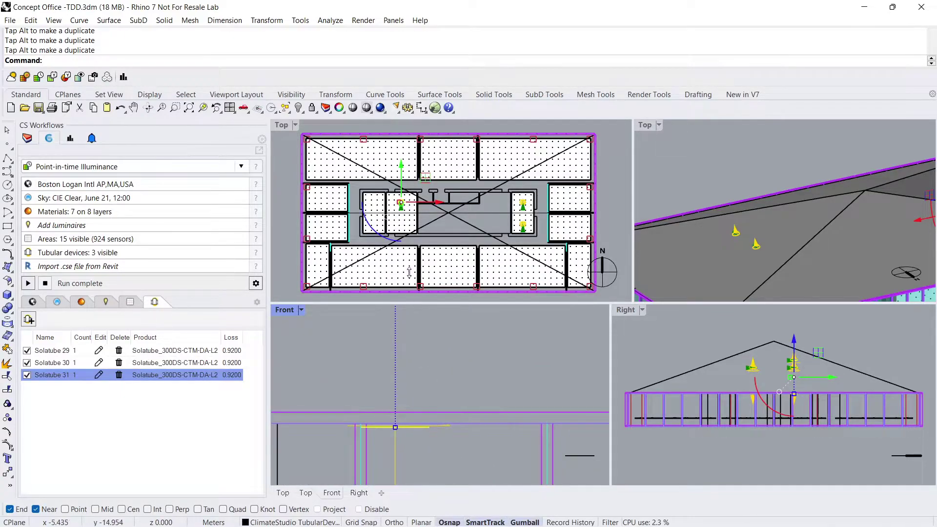
left_click_drag(409, 272, 409, 259)
scroll(411, 277, "down", 4)
right_click_drag(413, 296, 412, 344)
left_click_drag(394, 273, 395, 273)
scroll(443, 426, "down", 5)
Open the third device's block for editing and move its collector to just above the sloped roof line
double_click(410, 376)
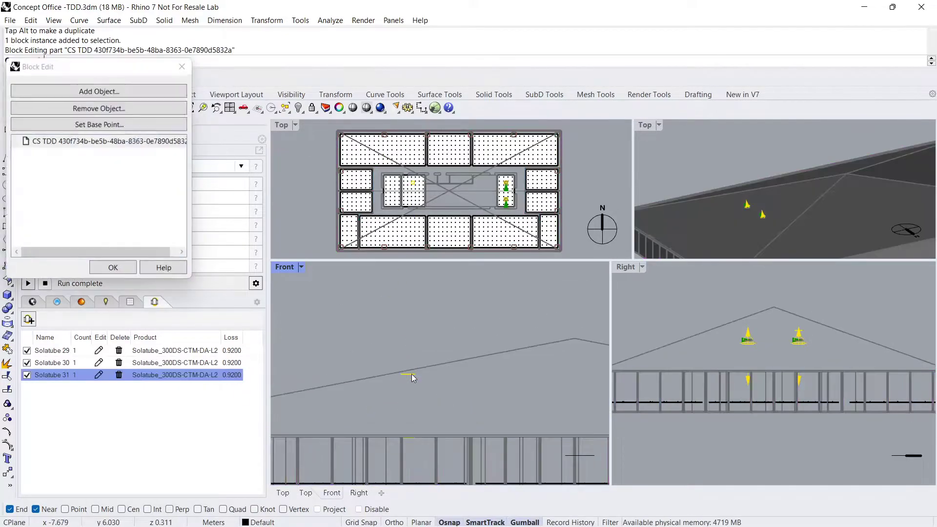
left_click(410, 374)
left_click_drag(409, 341, 409, 335)
scroll(403, 363, "up", 7)
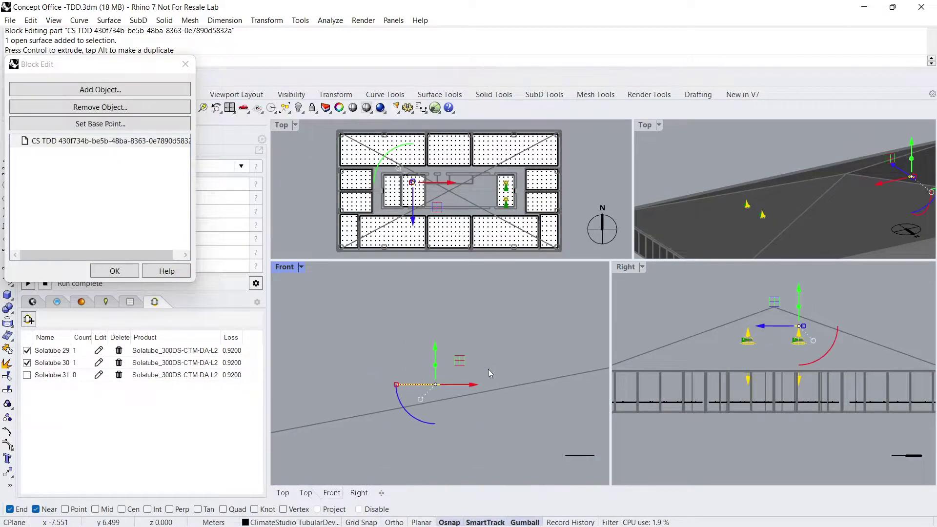
right_click_drag(488, 369, 470, 351)
left_click_drag(416, 340, 416, 345)
Tilt the third device's collector to match the roof slope, seat it on the roof surface, and finish the block edit
left_click_drag(389, 398, 395, 403)
left_click_drag(412, 345, 414, 354)
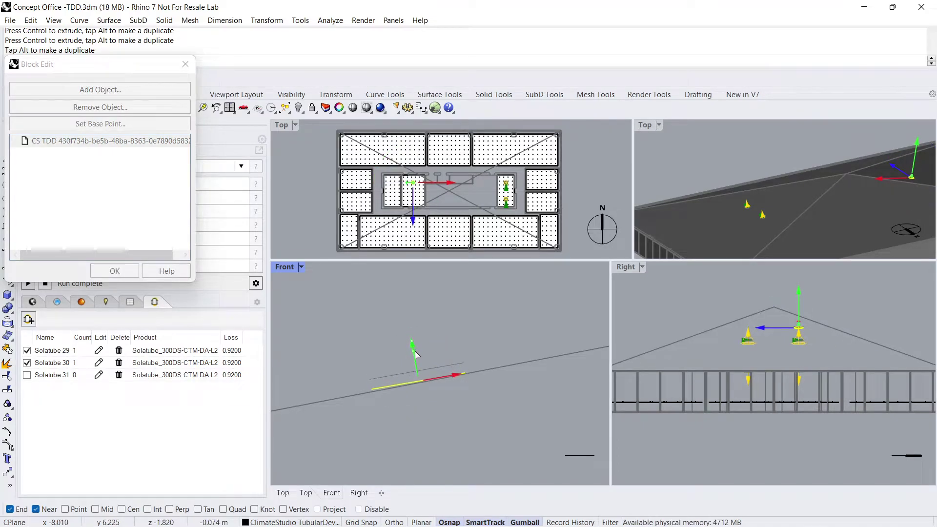
left_click_drag(415, 355, 414, 355)
left_click_drag(383, 395, 383, 395)
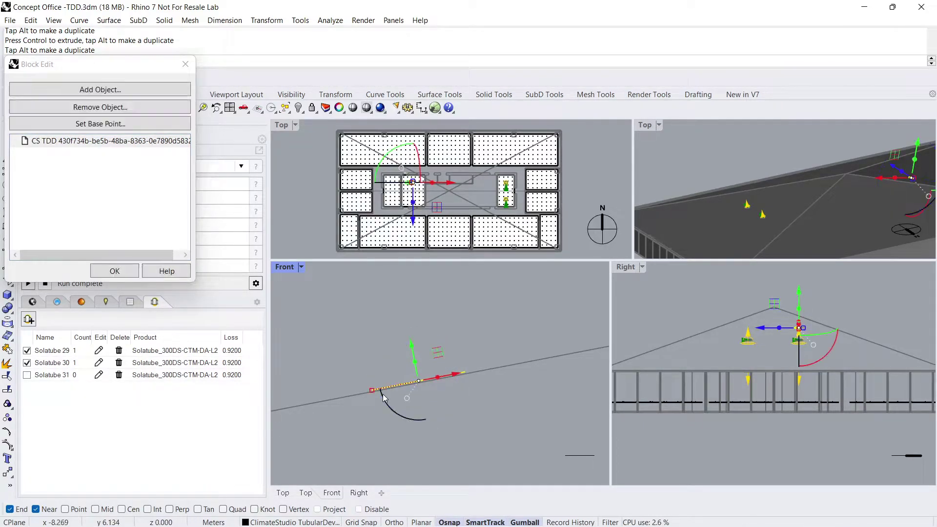
left_click(475, 397)
scroll(475, 396, "down", 15)
right_click_drag(460, 430, 457, 362)
left_click(125, 274)
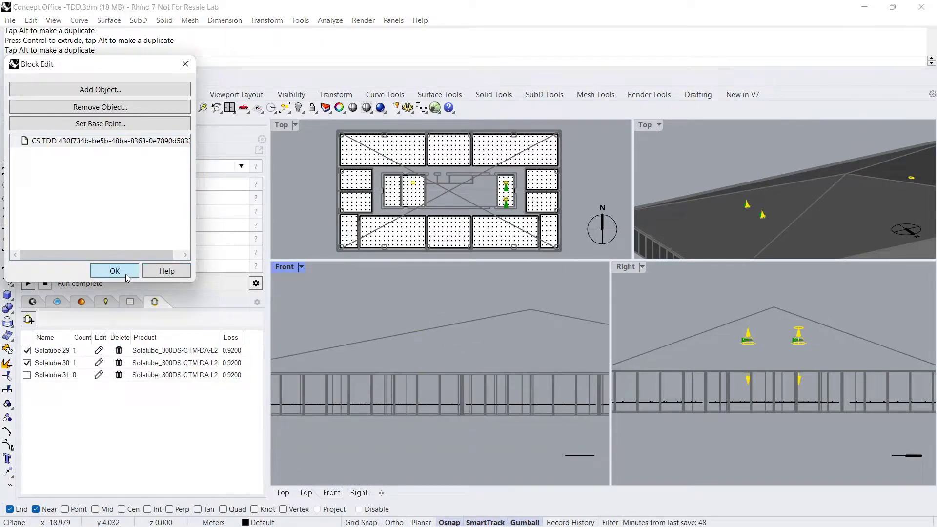
Add a fourth Solatube_300DS-CTM-DA-L2 device and move it into the wider west core room, south of the third one
left_click(114, 271)
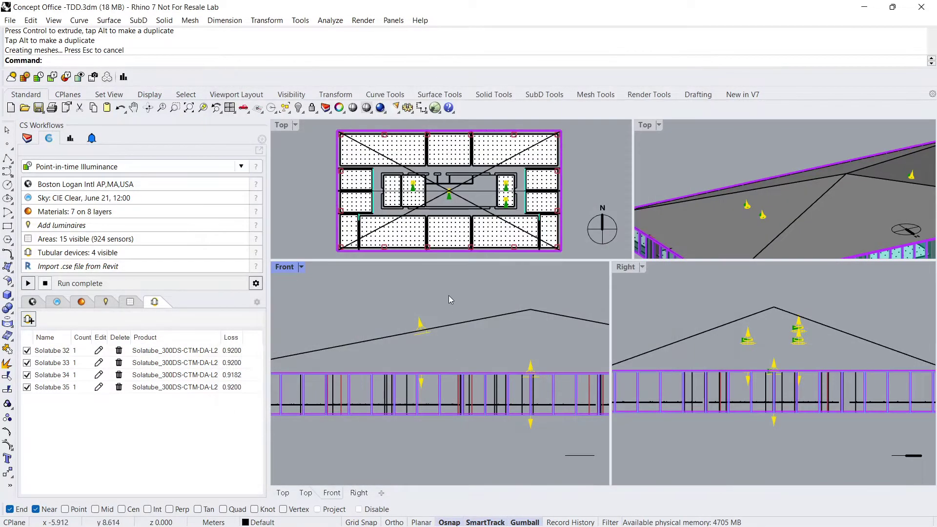
left_click(449, 195)
left_click_drag(450, 195, 450, 195)
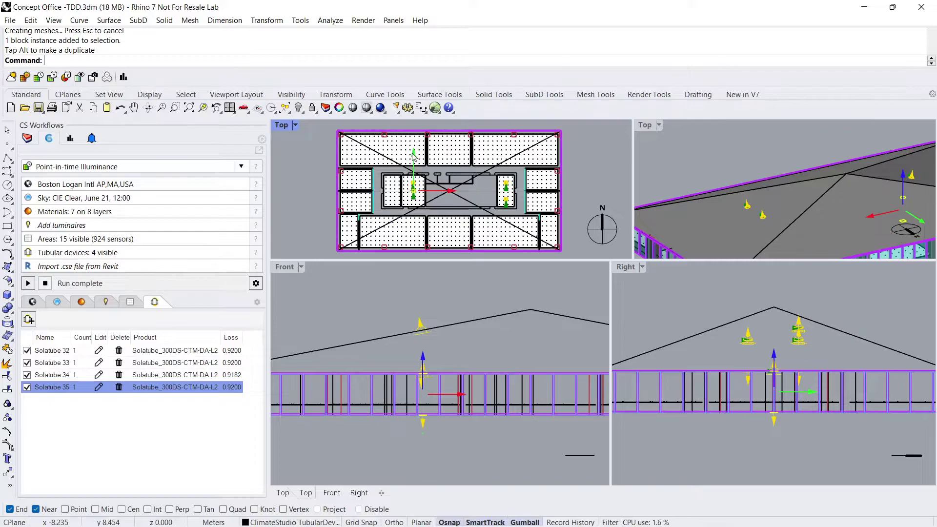
left_click_drag(413, 159, 414, 166)
Raise the fourth device in the front view until its diffuser sits just below the ceiling
left_click_drag(423, 360, 423, 332)
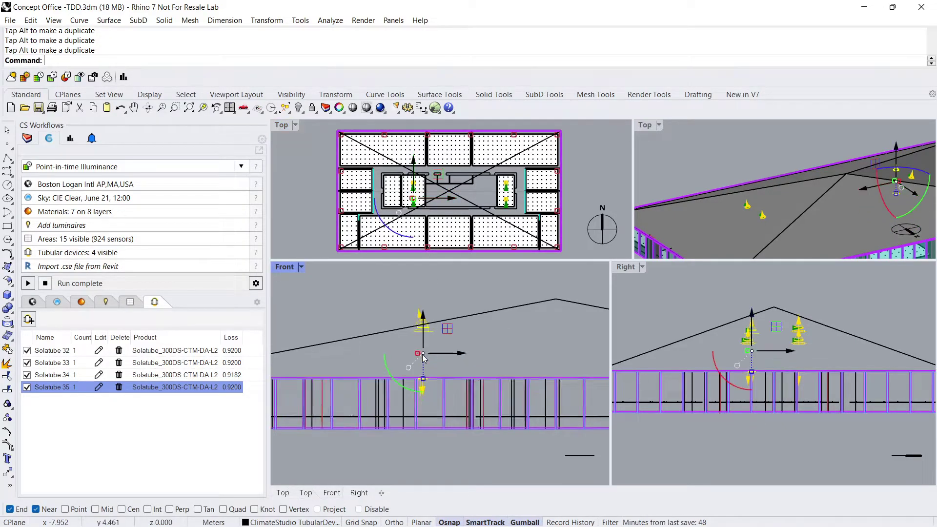
scroll(423, 317, "up", 5)
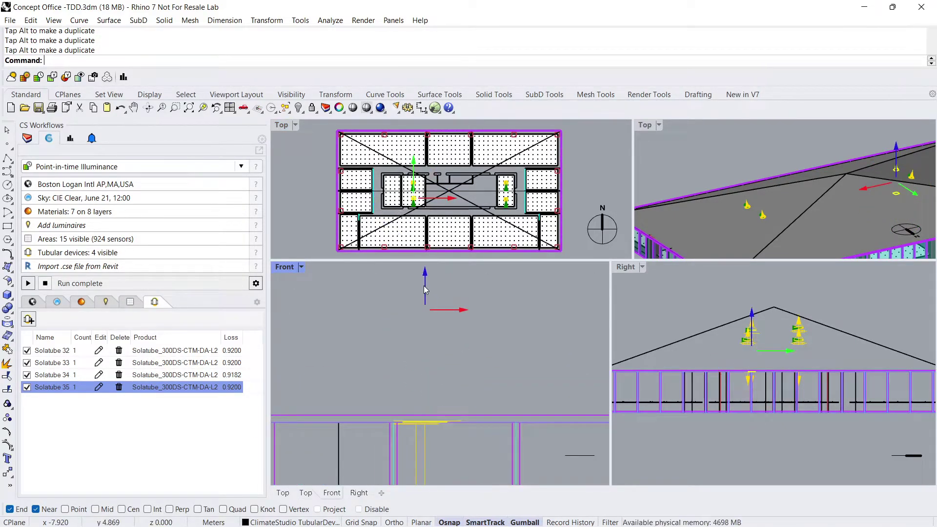
left_click_drag(424, 285, 422, 287)
left_click(469, 382)
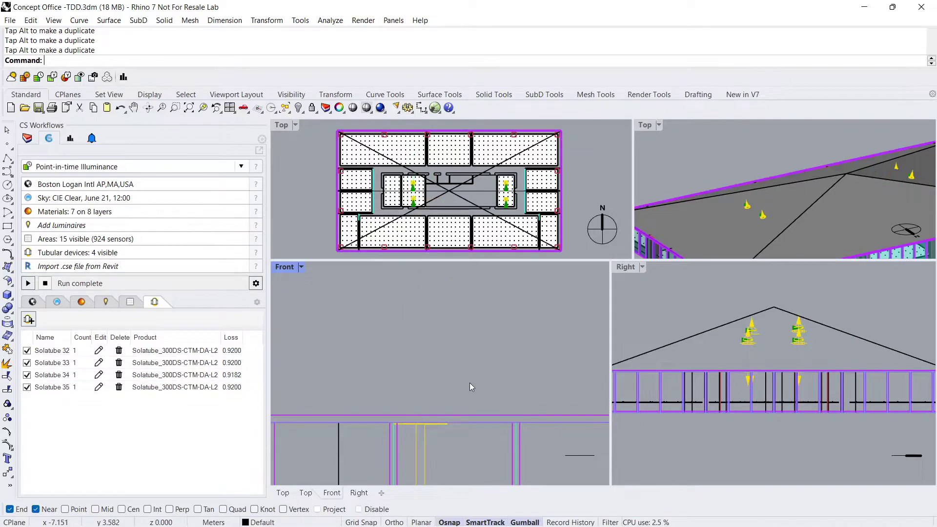
Open the fourth device's block for editing and raise its collector above the sloped roof line
scroll(463, 371, "down", 8)
scroll(410, 342, "up", 8)
double_click(440, 385)
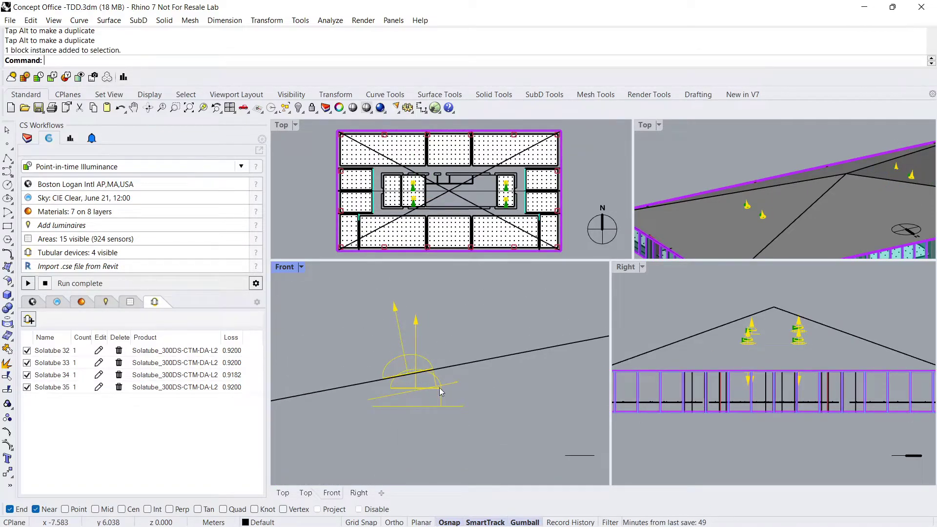
left_click(413, 345)
left_click_drag(412, 345, 412, 346)
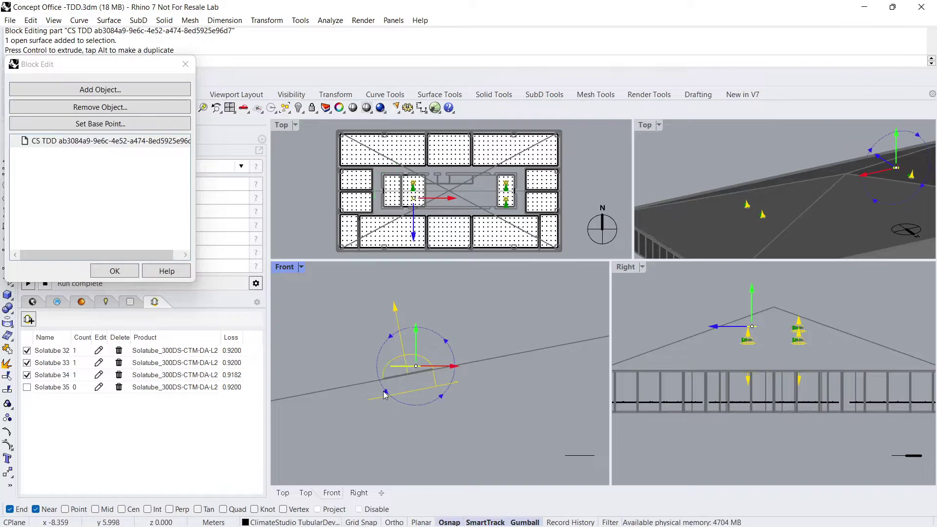
Tilt the fourth device's collector to match the roof slope, lower it onto the roof surface, and finish the block edit
left_click_drag(385, 391, 395, 374)
scroll(408, 377, "up", 7)
left_click_drag(421, 316, 423, 328)
left_click(530, 380)
scroll(531, 379, "down", 8)
scroll(530, 380, "down", 2)
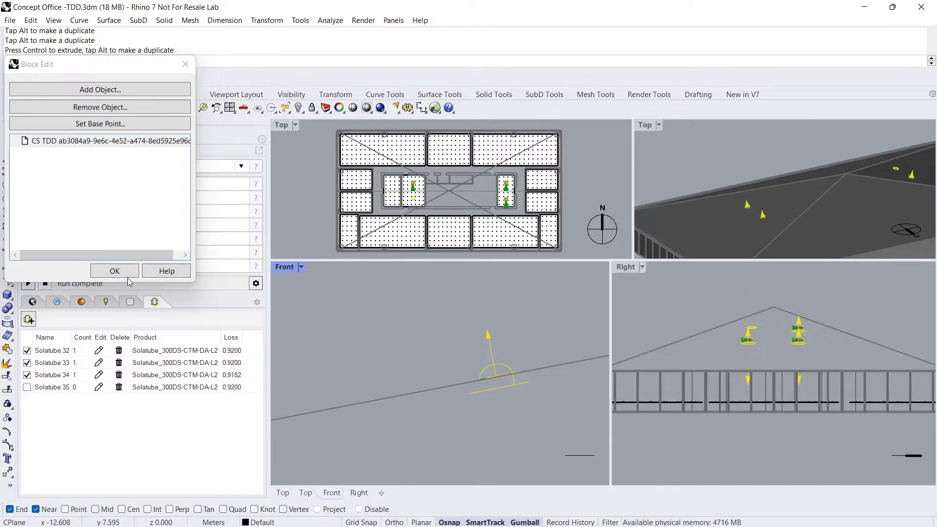
left_click(126, 274)
Run the point-in-time illuminance simulation with the four tubular devices and enlarge the plan viewport for the results
scroll(421, 383, "down", 10)
right_click_drag(742, 205, 810, 203)
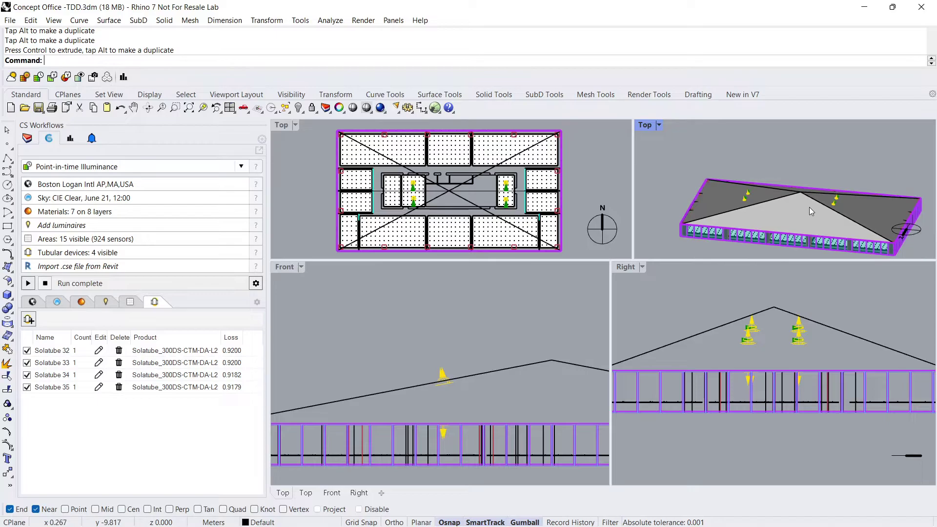
scroll(810, 207, "down", 2)
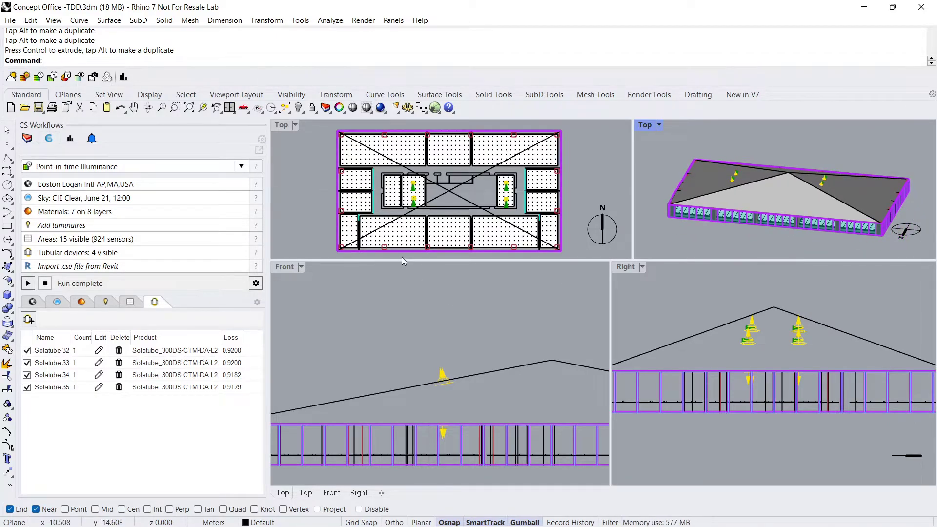
left_click(29, 283)
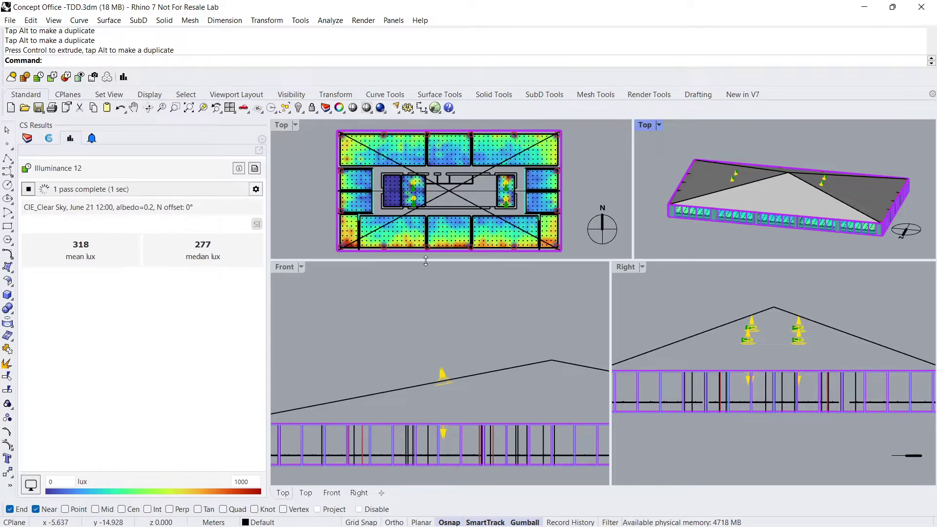
left_click_drag(424, 259, 422, 386)
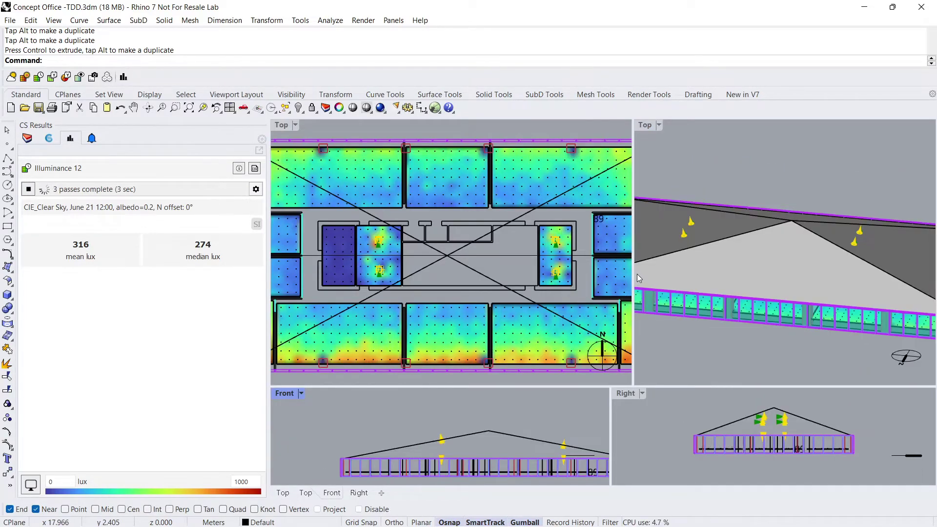
left_click_drag(634, 274, 828, 270)
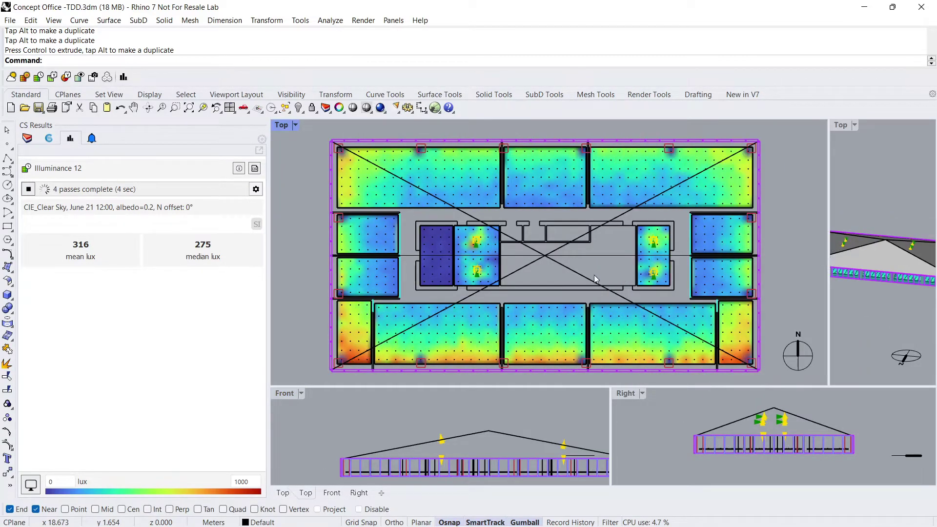